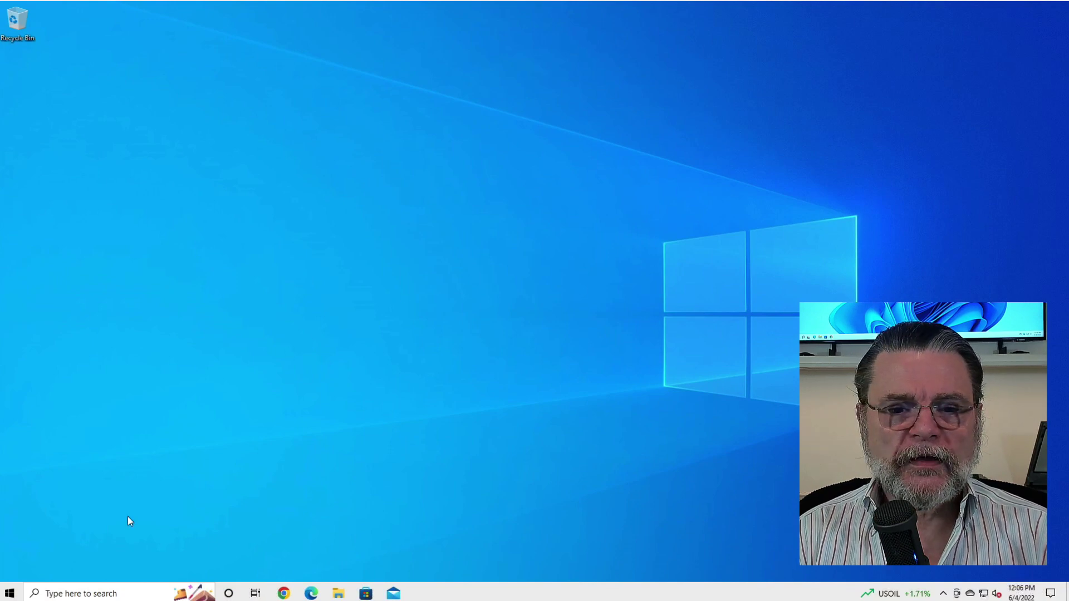
Search Microsoft Store for 'sysinternals' and install the Sysinternals Suite.
left_click(366, 594)
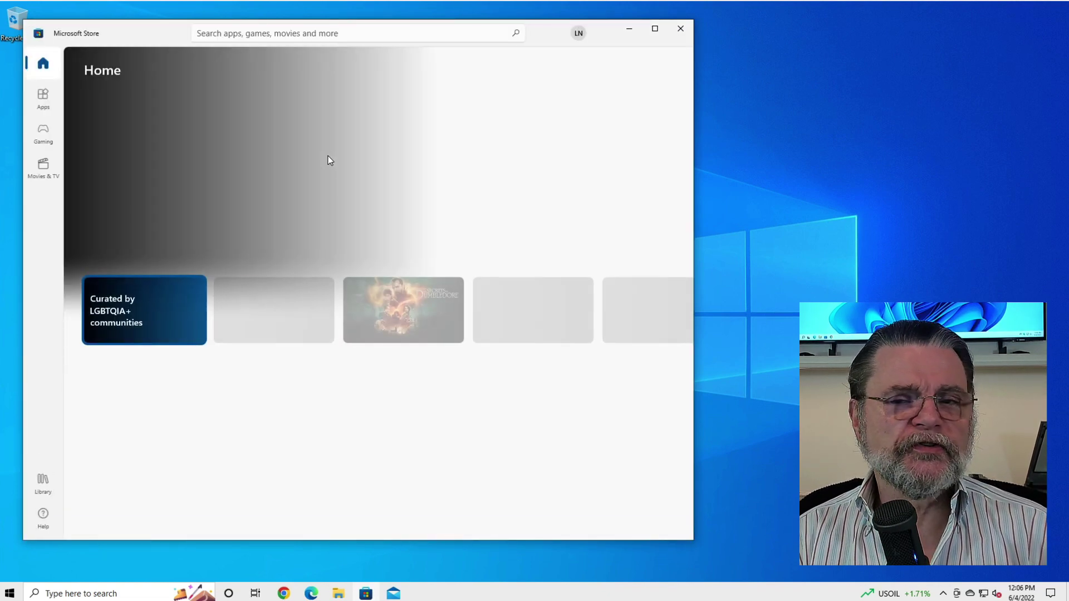
left_click(482, 33)
type("sys")
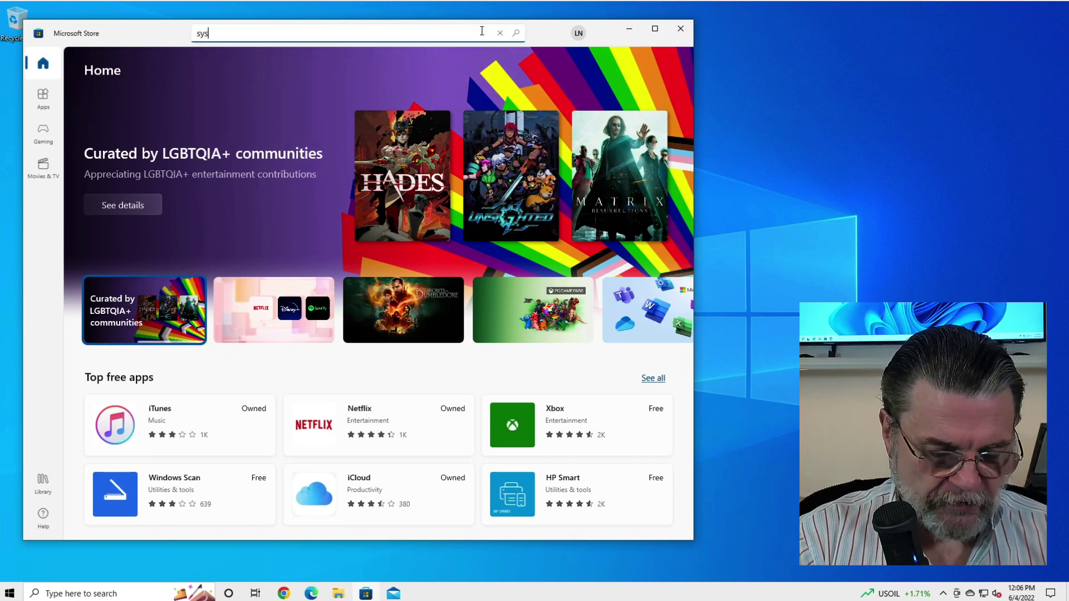
type("int")
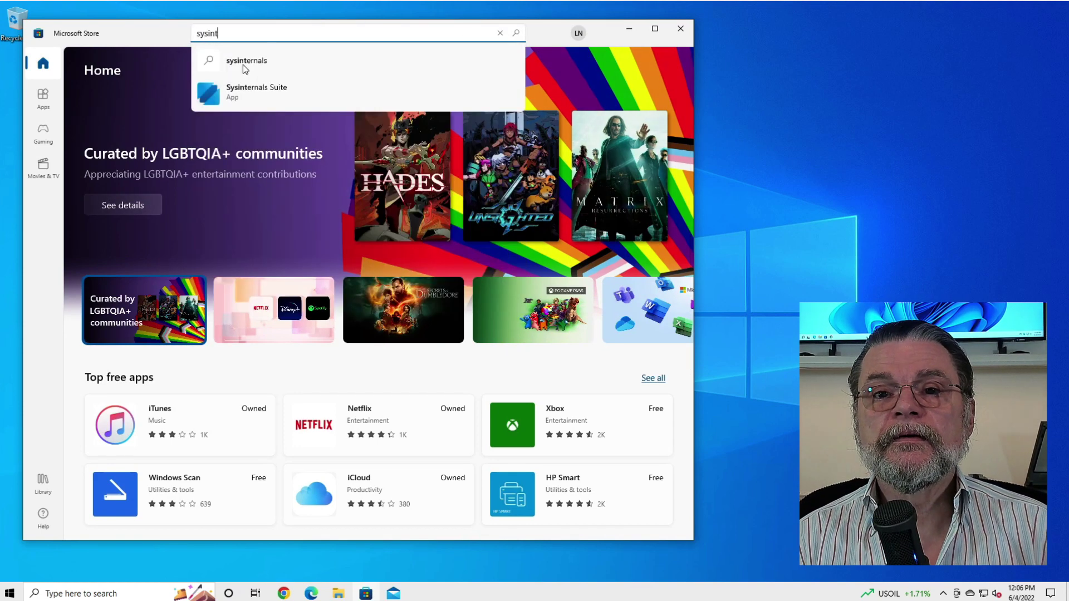
left_click(245, 93)
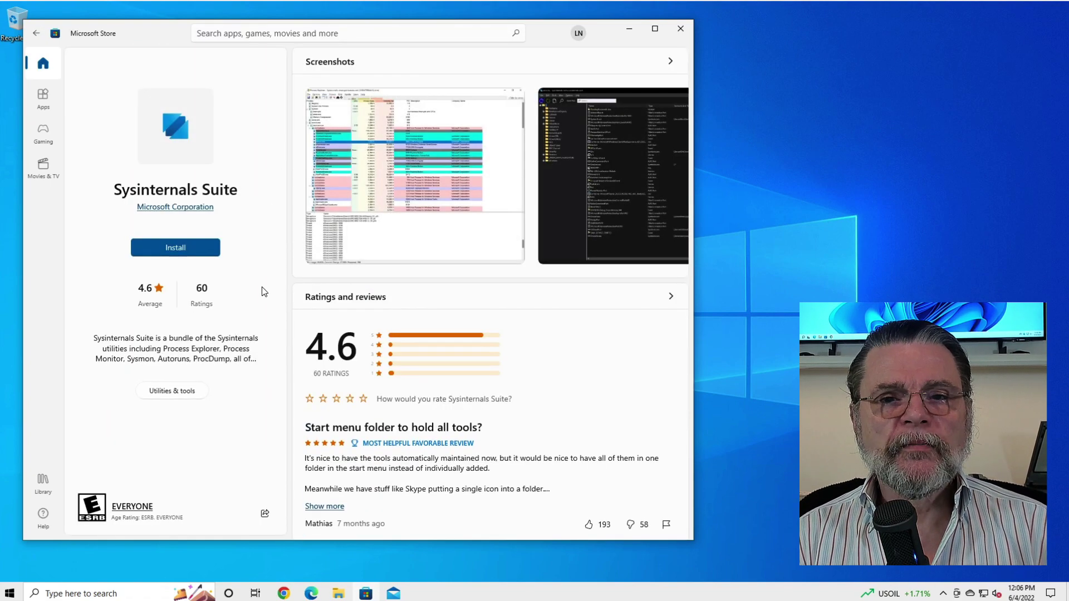
left_click(192, 248)
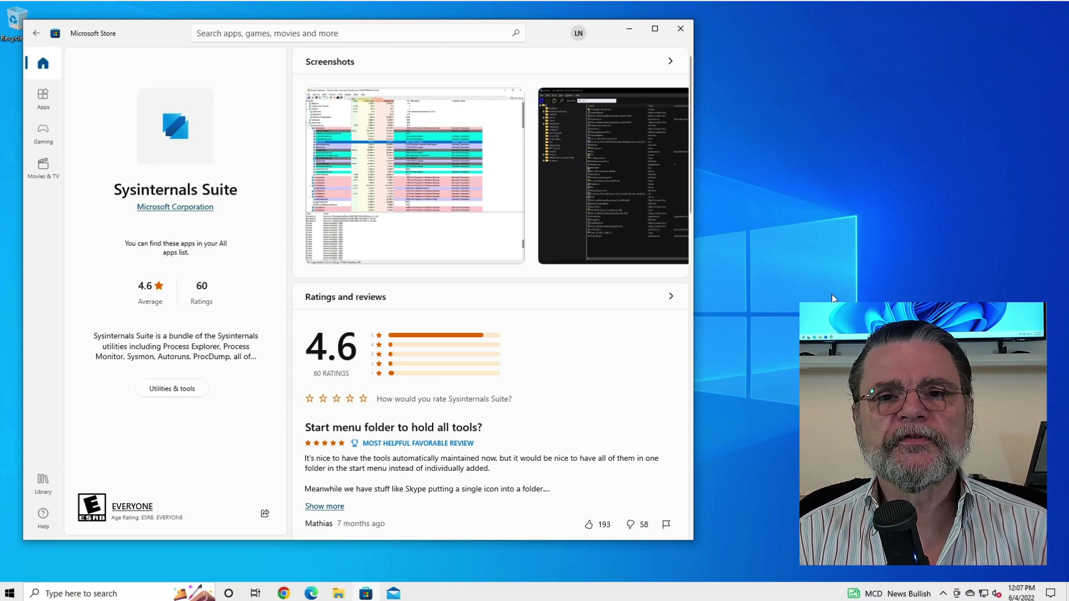
mouse_move(497, 175)
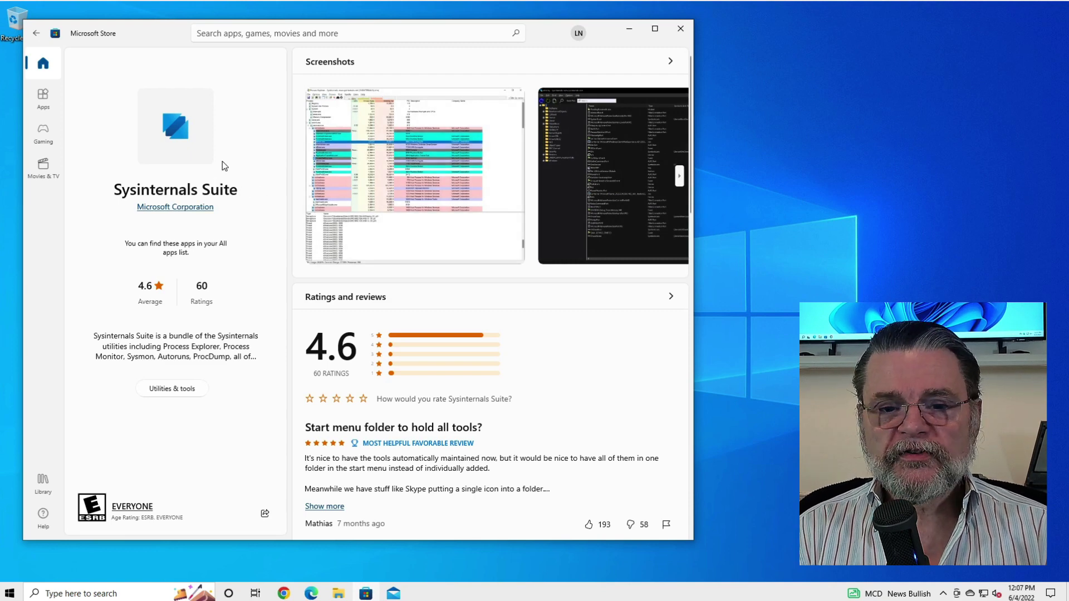
Close Microsoft Store and bring up the Start menu's installed app list.
left_click(680, 29)
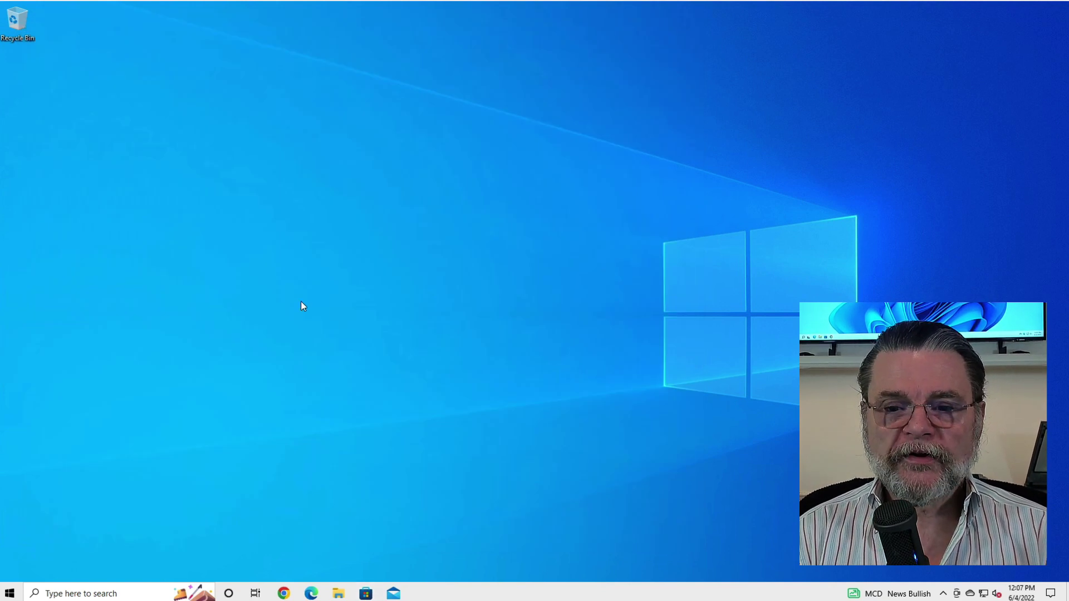
left_click(10, 593)
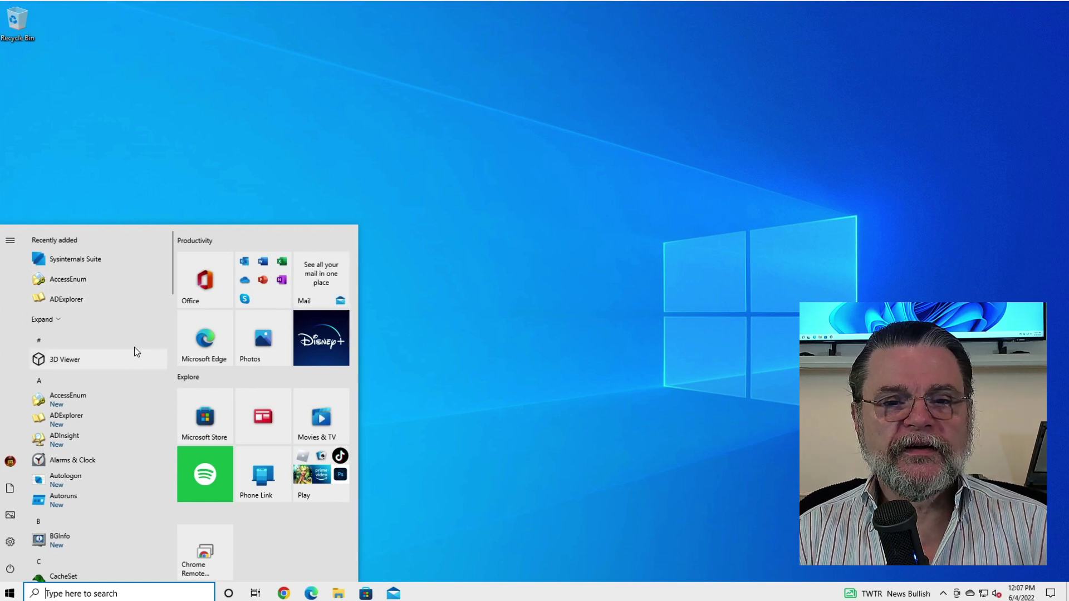
scroll(133, 362, "down", 3)
scroll(131, 363, "down", 8)
scroll(131, 363, "down", 5)
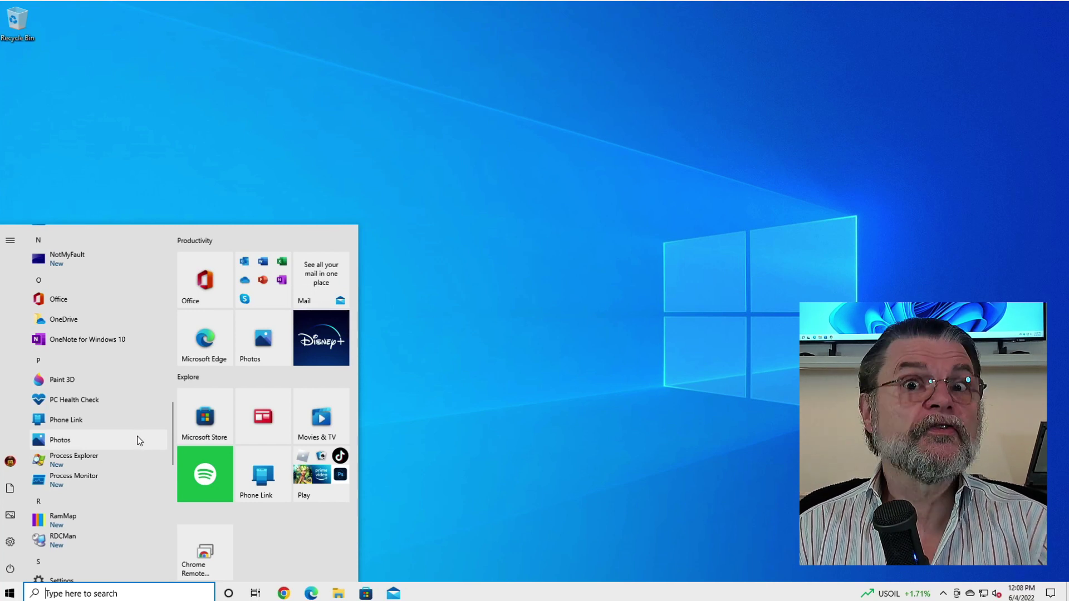
Launch Process Explorer and enlarge its window to show more processes.
left_click(104, 459)
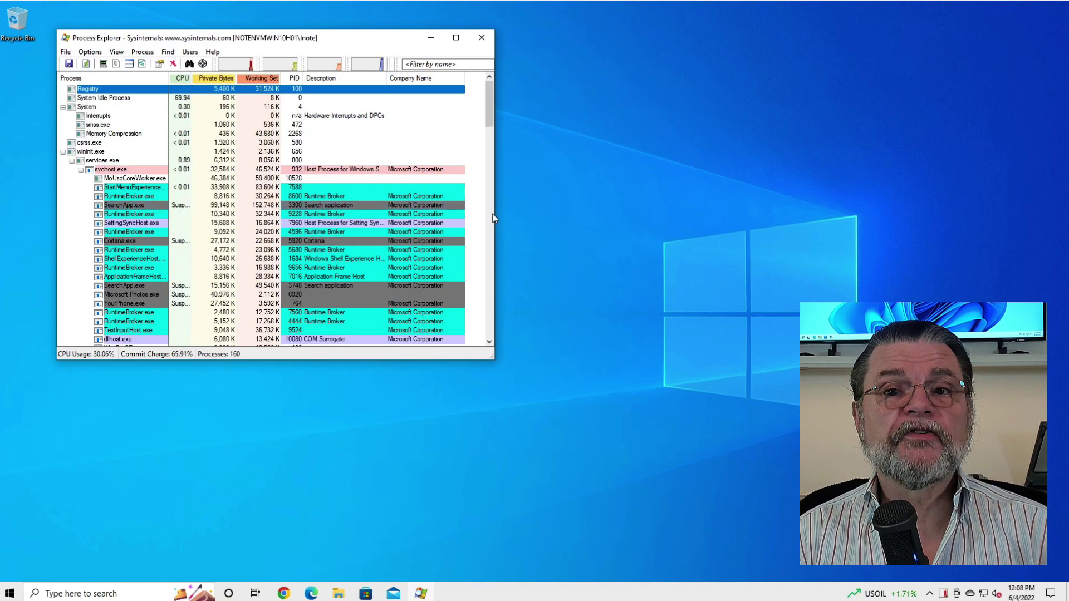
left_click_drag(498, 364, 512, 509)
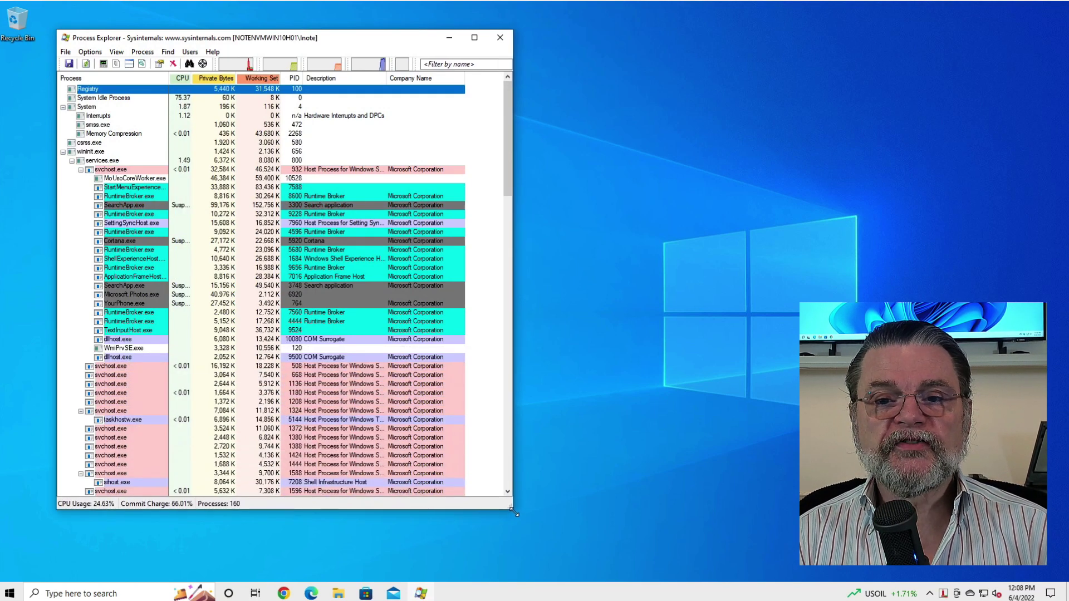
scroll(214, 260, "down", 1)
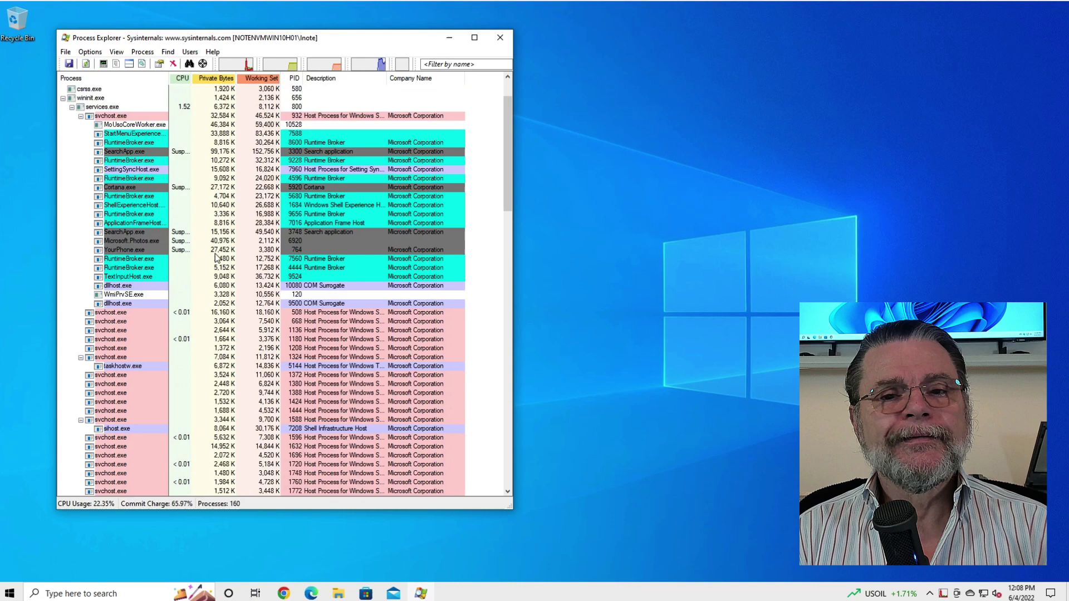
scroll(215, 260, "down", 8)
scroll(214, 260, "down", 9)
scroll(214, 260, "down", 8)
scroll(214, 260, "down", 8)
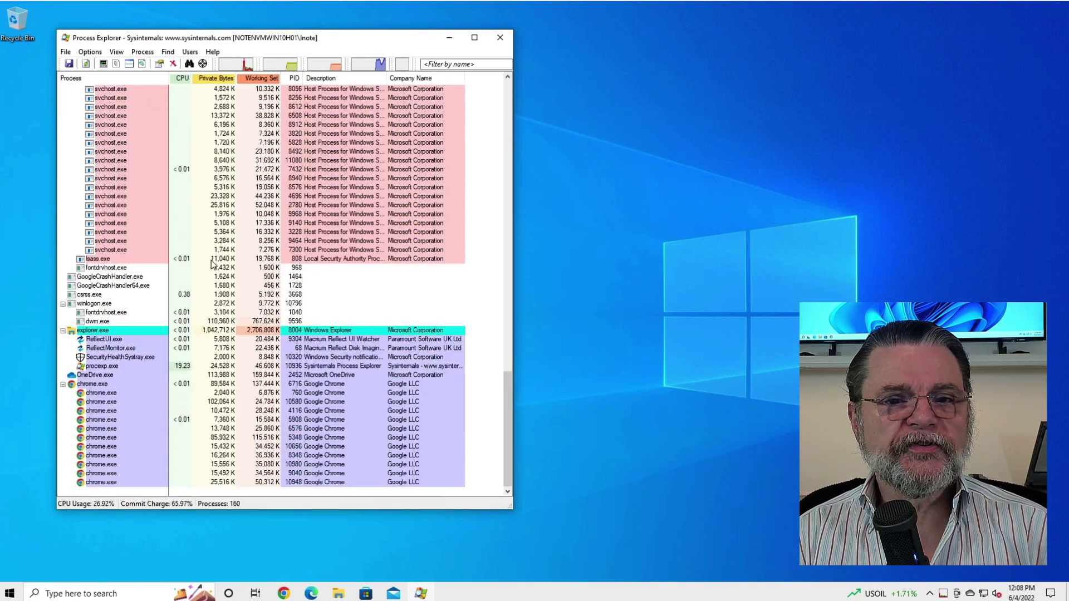
scroll(209, 275, "up", 3)
scroll(207, 272, "up", 10)
scroll(205, 268, "up", 10)
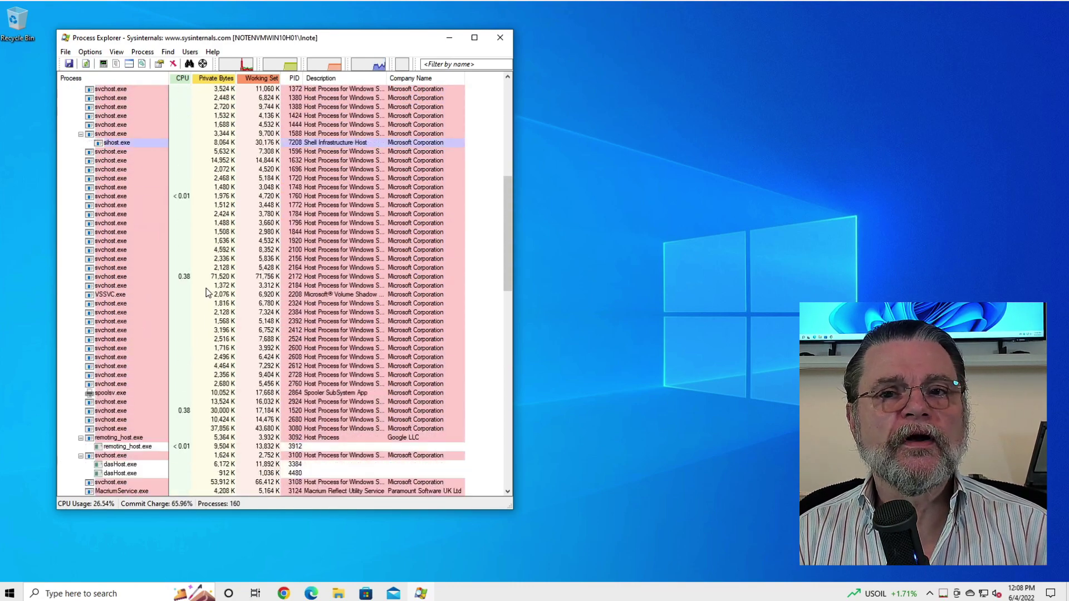
scroll(203, 262, "up", 10)
scroll(202, 257, "up", 1)
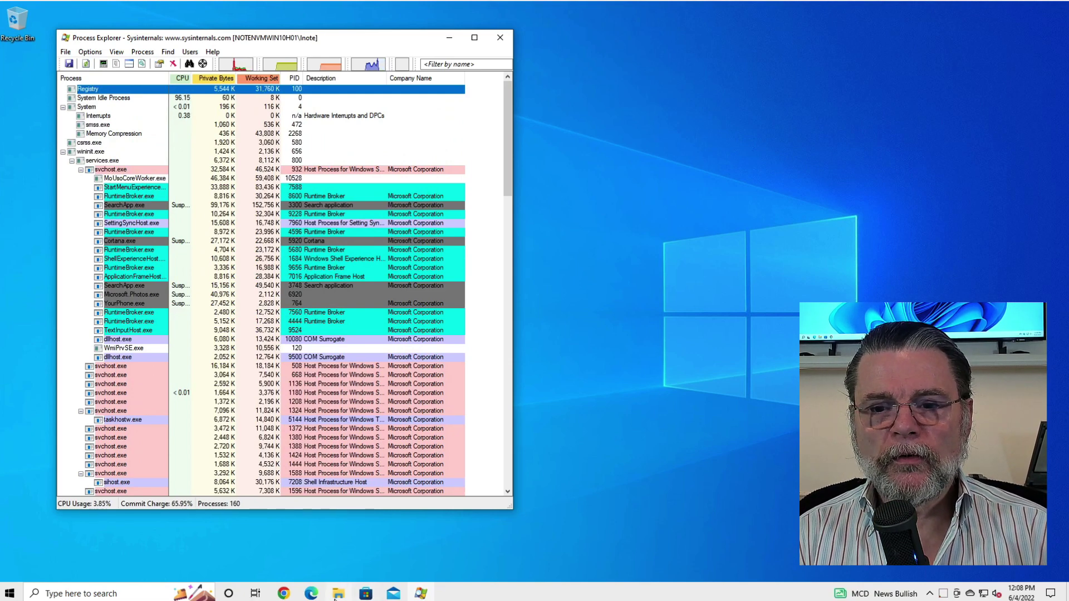
Launch Mail, move it aside, and use Find Window's Process to locate its HxOutlook owner.
left_click(392, 594)
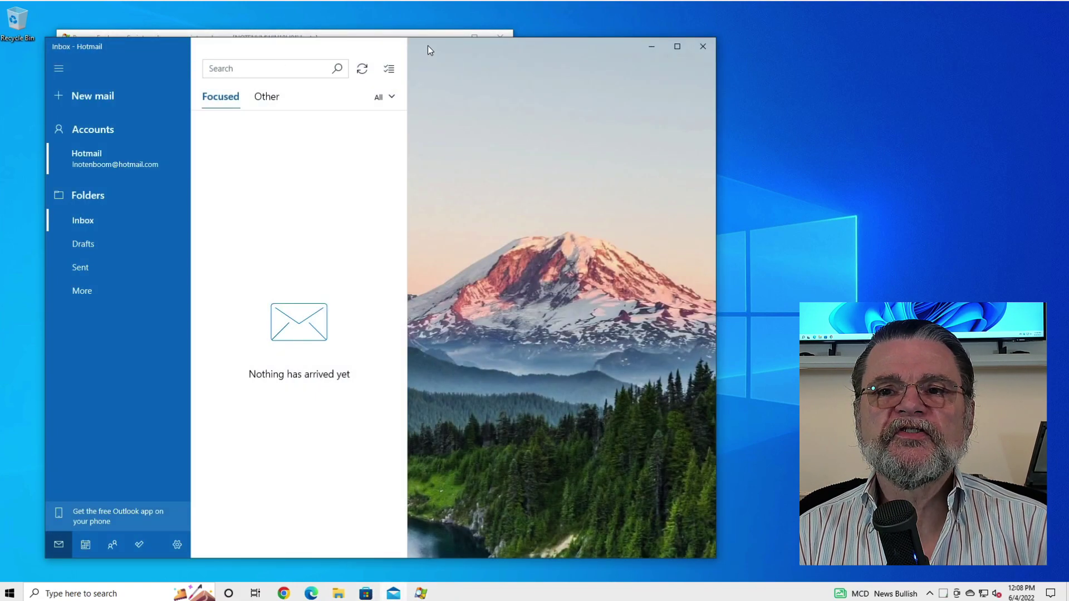
left_click_drag(428, 45, 754, 48)
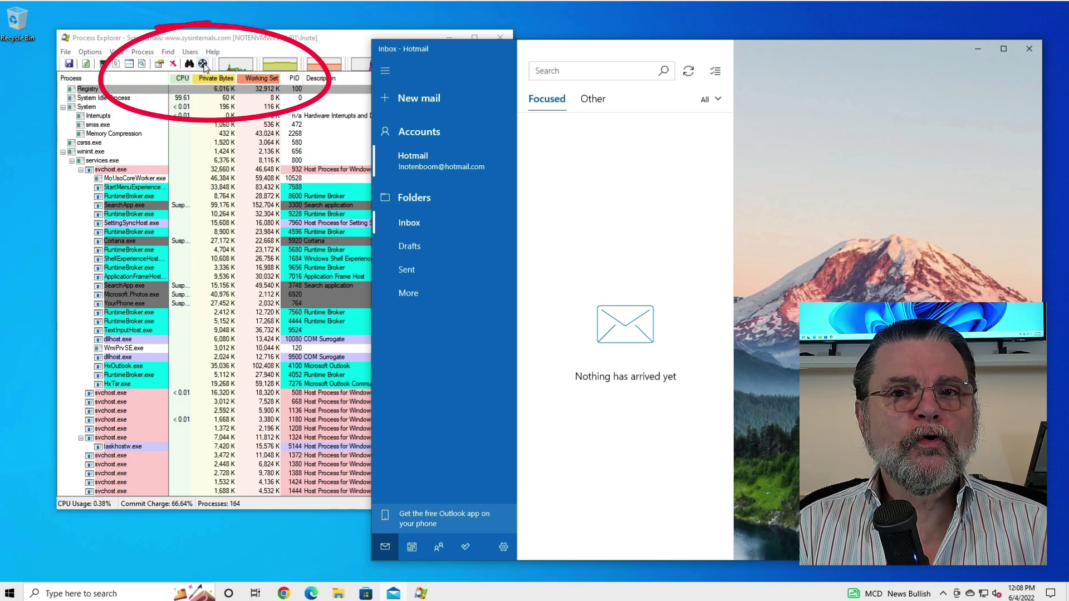
left_click(202, 65)
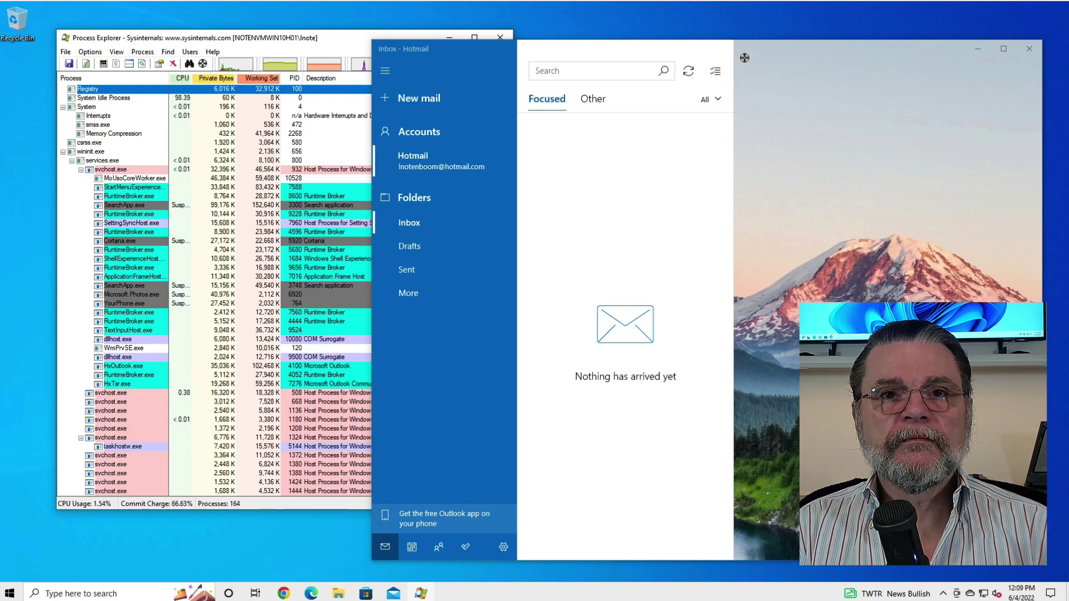
left_click_drag(745, 58, 746, 63)
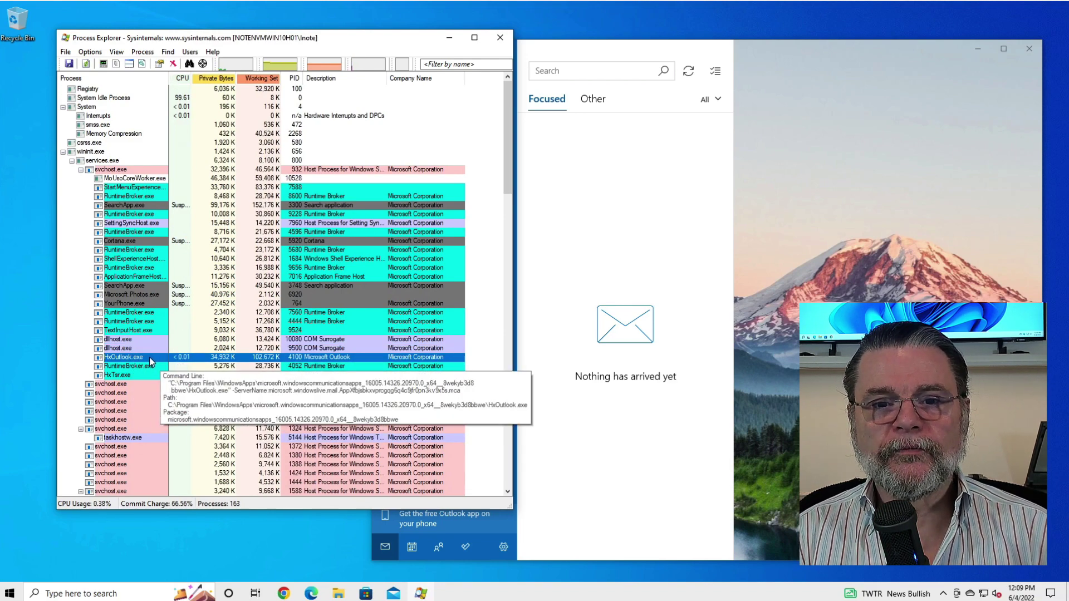
scroll(149, 356, "down", 7)
scroll(150, 355, "down", 10)
scroll(150, 362, "down", 10)
scroll(149, 367, "down", 4)
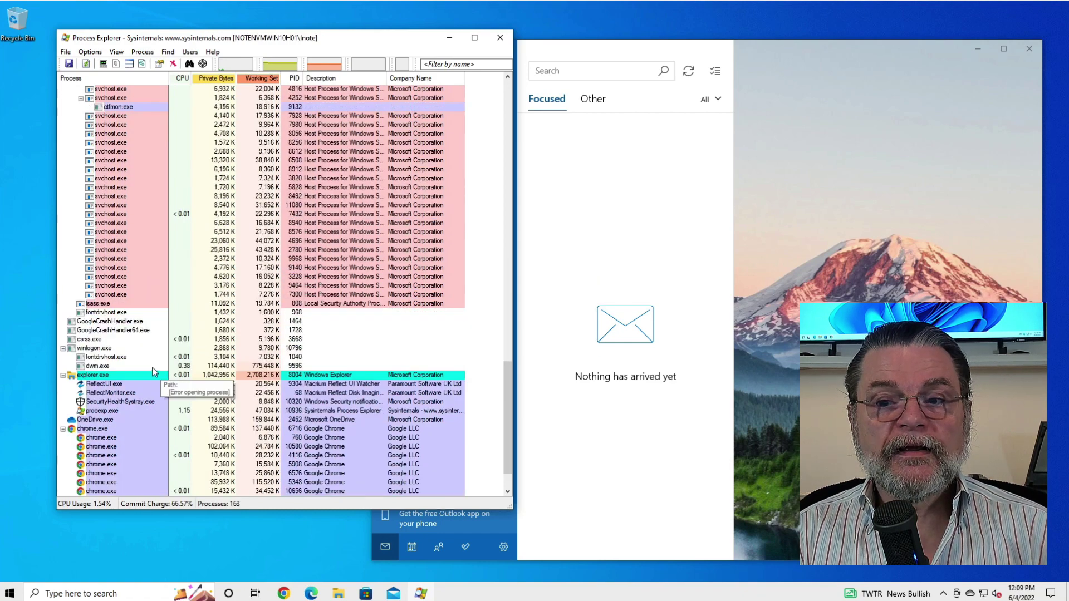
scroll(160, 478, "down", 4)
scroll(357, 408, "up", 4)
scroll(357, 408, "up", 1)
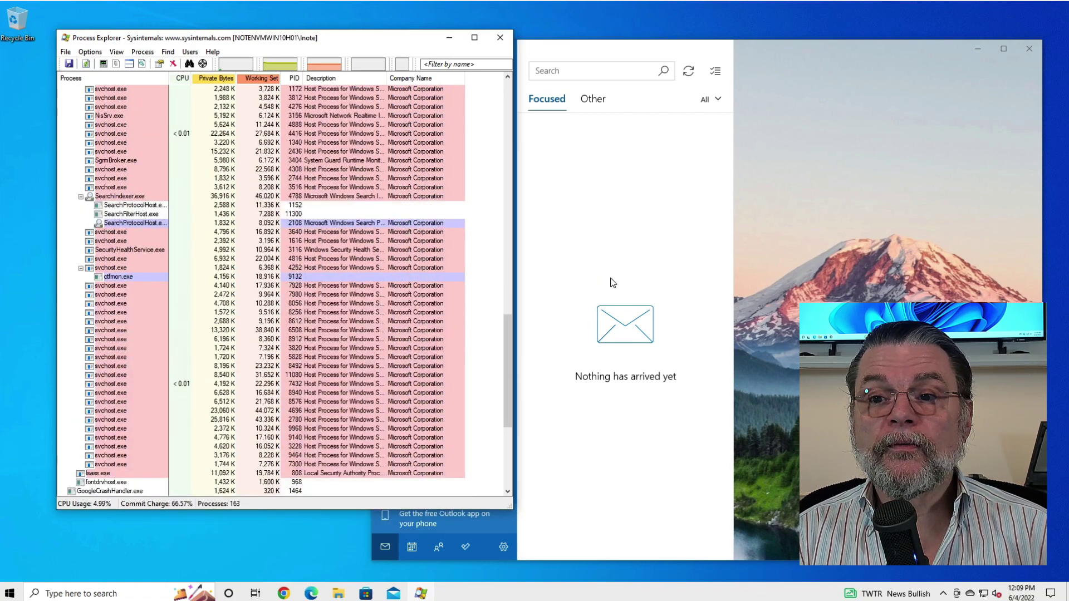
scroll(71, 276, "up", 5)
scroll(70, 277, "up", 3)
scroll(143, 283, "up", 6)
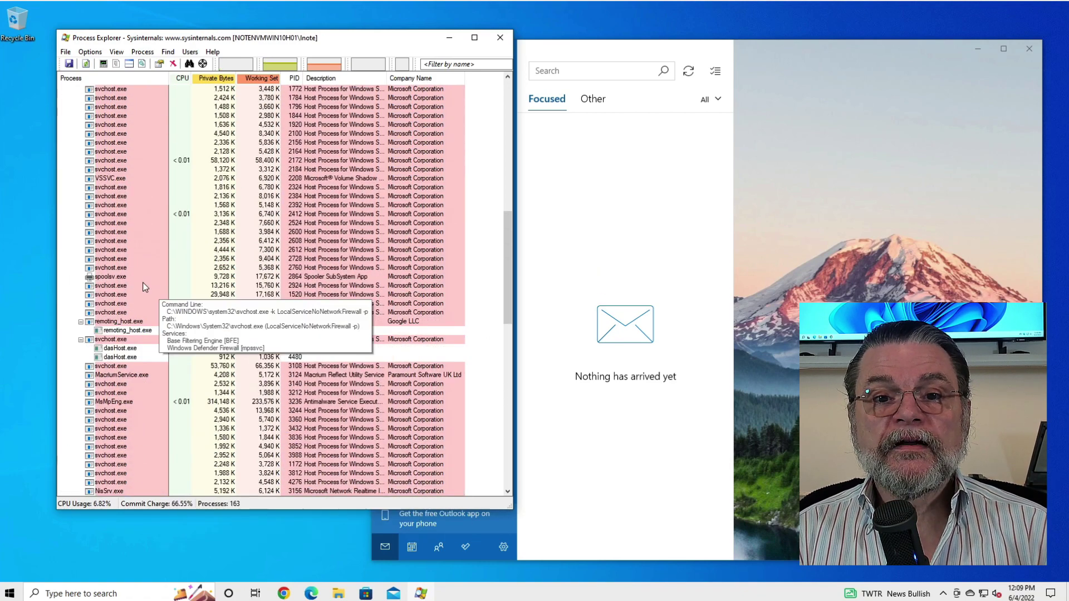
scroll(127, 286, "up", 8)
scroll(126, 286, "up", 6)
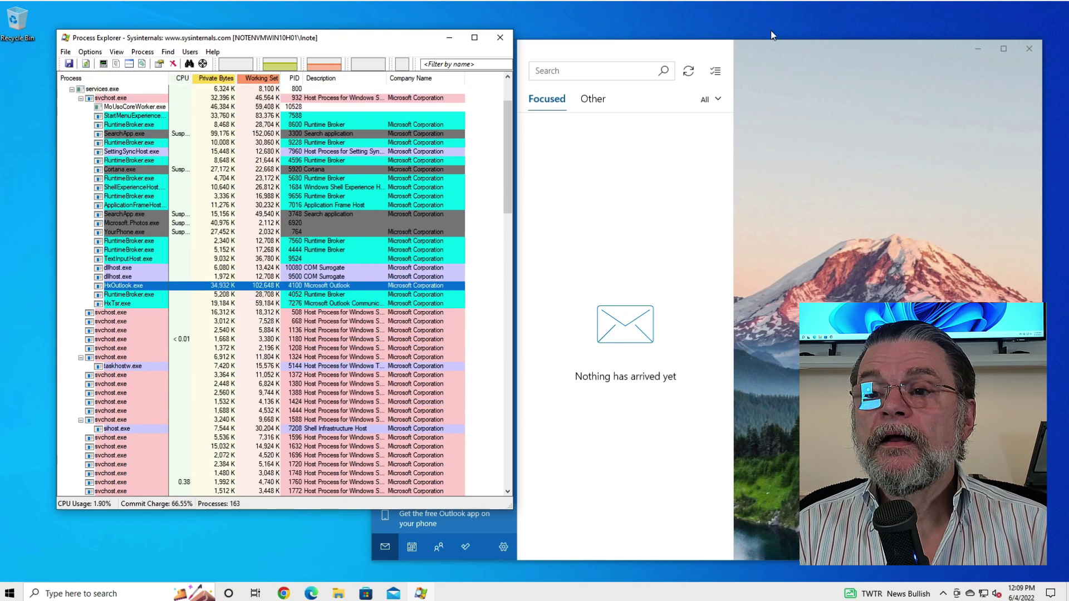
Close Mail, drop Chrome's second tab, and shift Chrome right to reveal Process Explorer.
left_click(1027, 52)
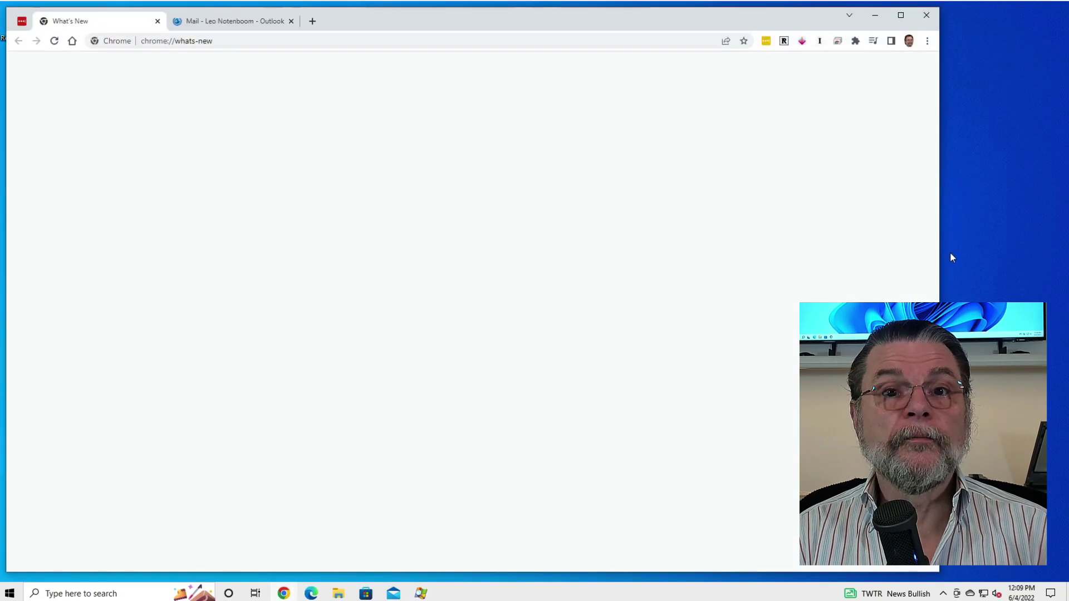
left_click(292, 22)
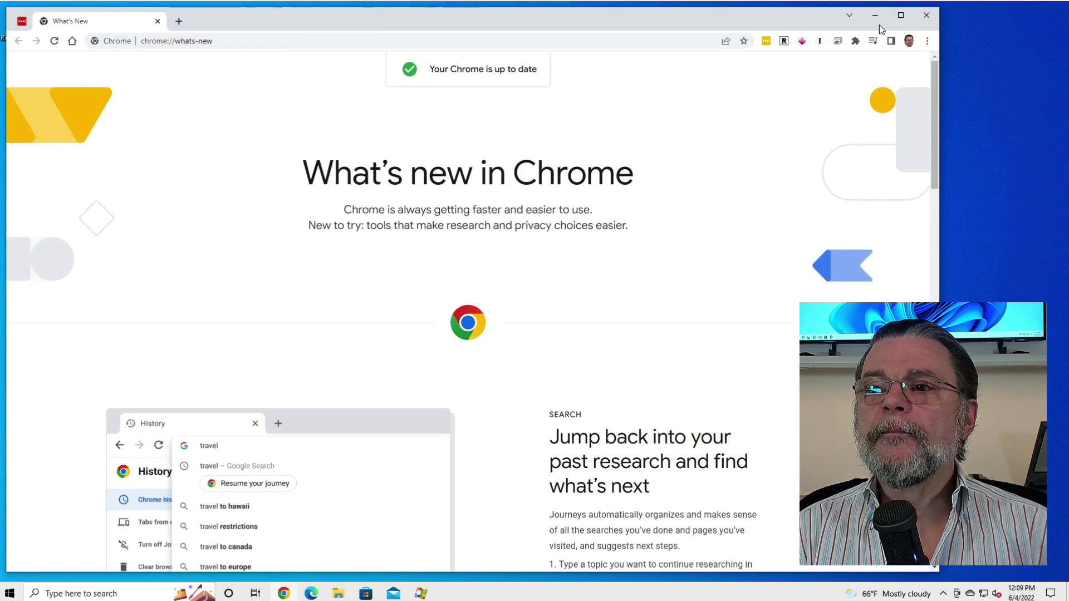
left_click_drag(627, 24, 753, 23)
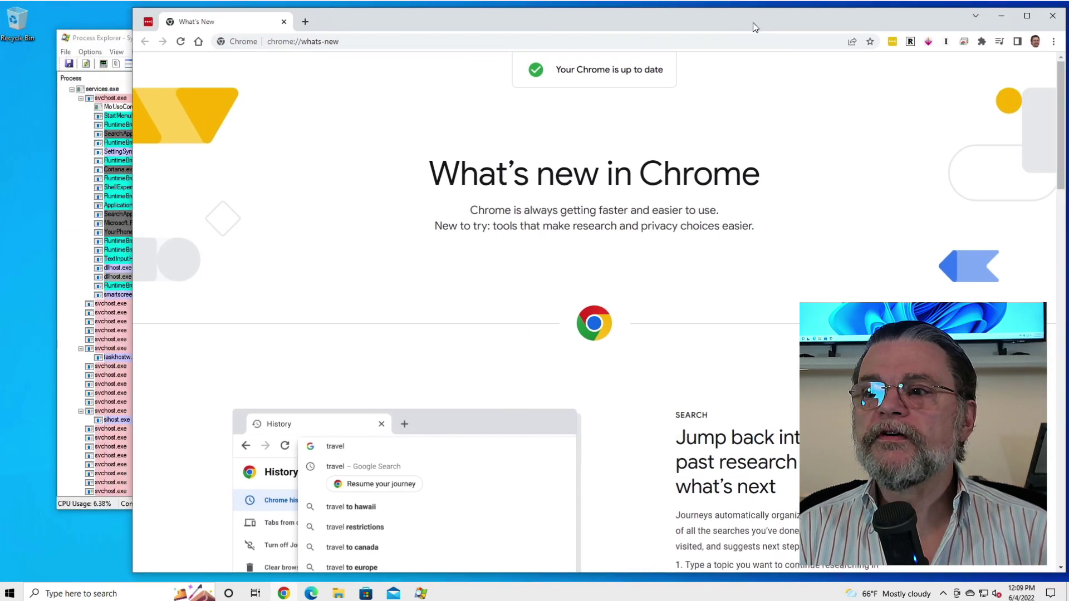
Identify chrome.exe as the Chrome window's owner with the crosshair, then close Chrome.
left_click(98, 41)
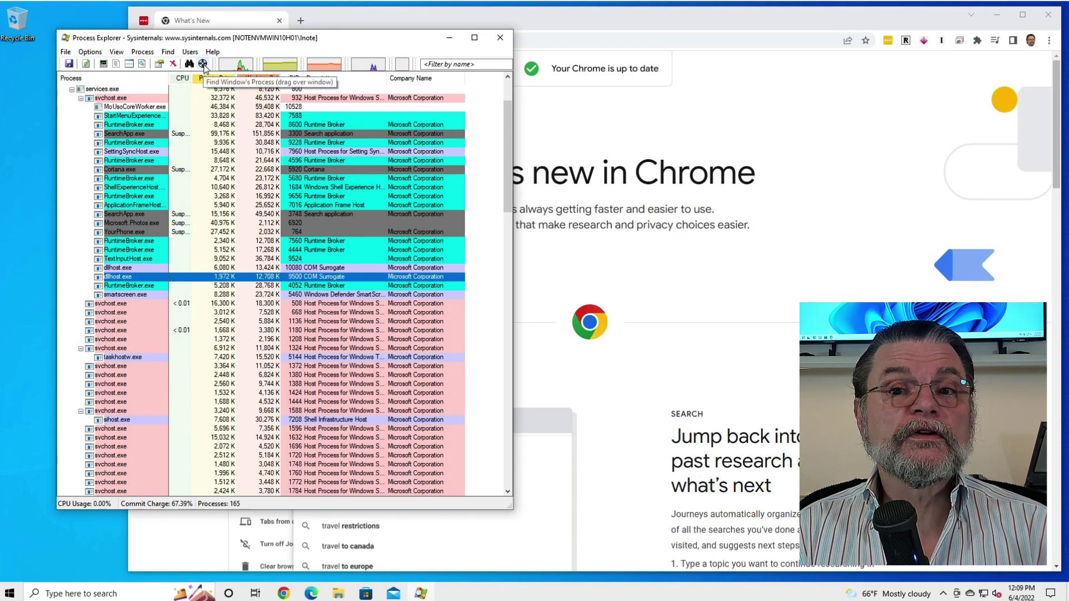
left_click_drag(203, 64, 405, 26)
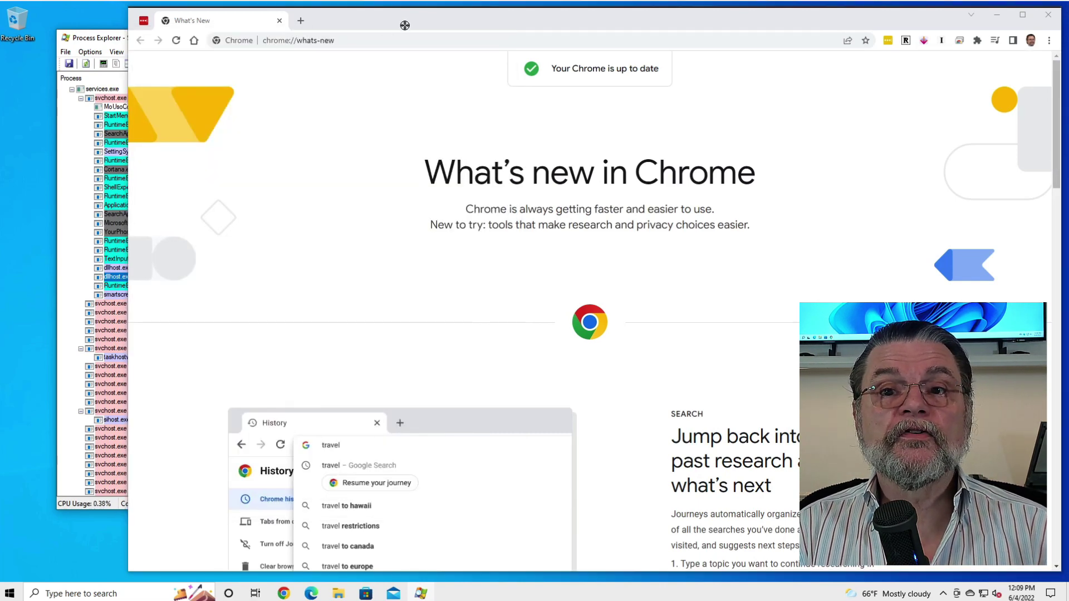
mouse_move(416, 66)
left_mouse_down()
mouse_move(463, 37)
mouse_move(463, 79)
mouse_move(461, 31)
mouse_move(458, 92)
left_mouse_up()
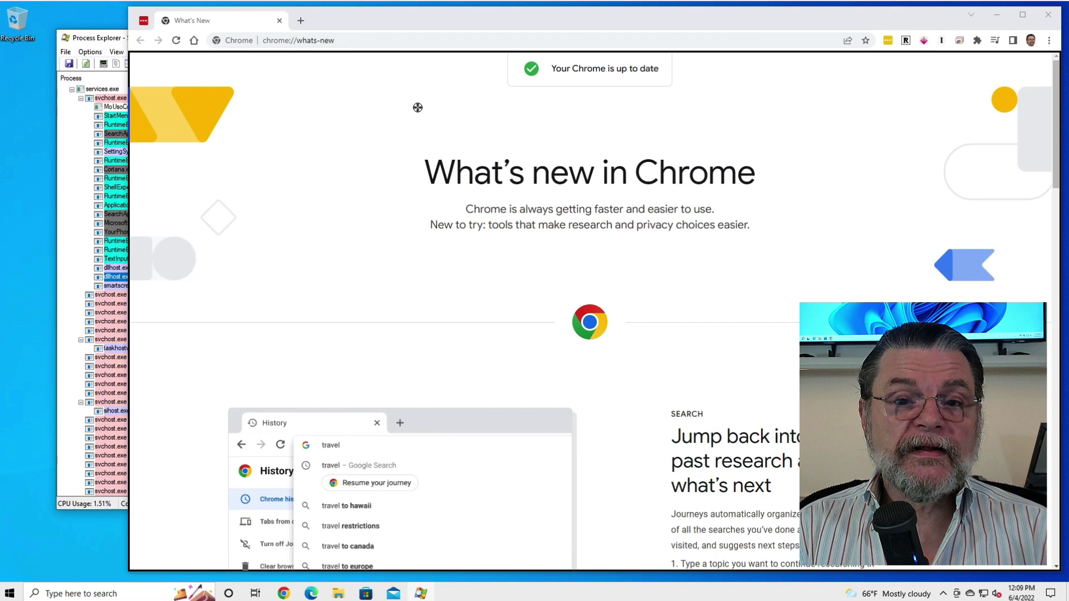
key("alt+Tab")
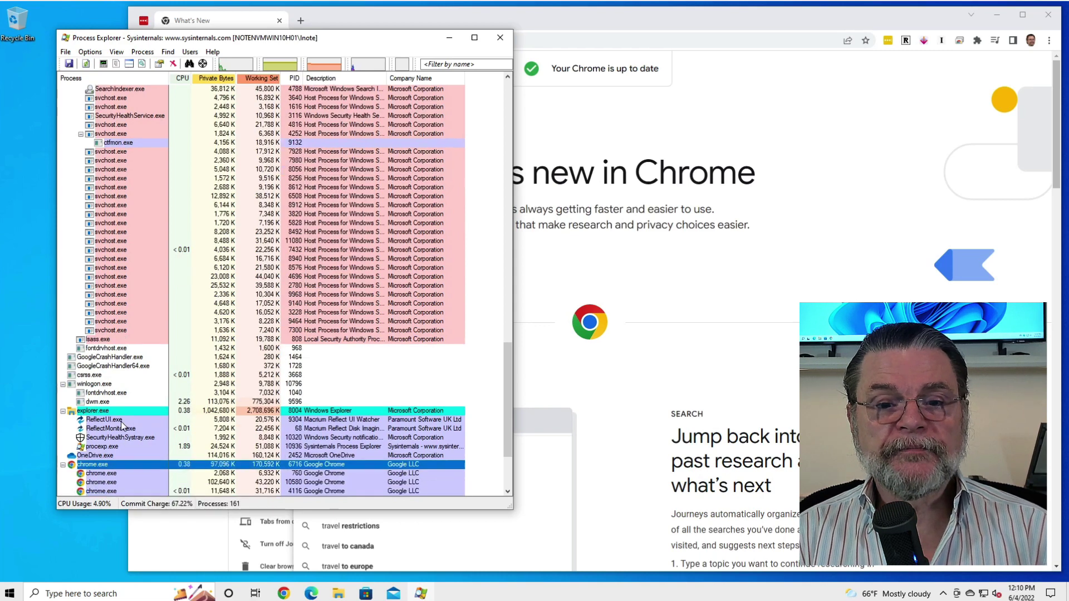
scroll(119, 393, "down", 4)
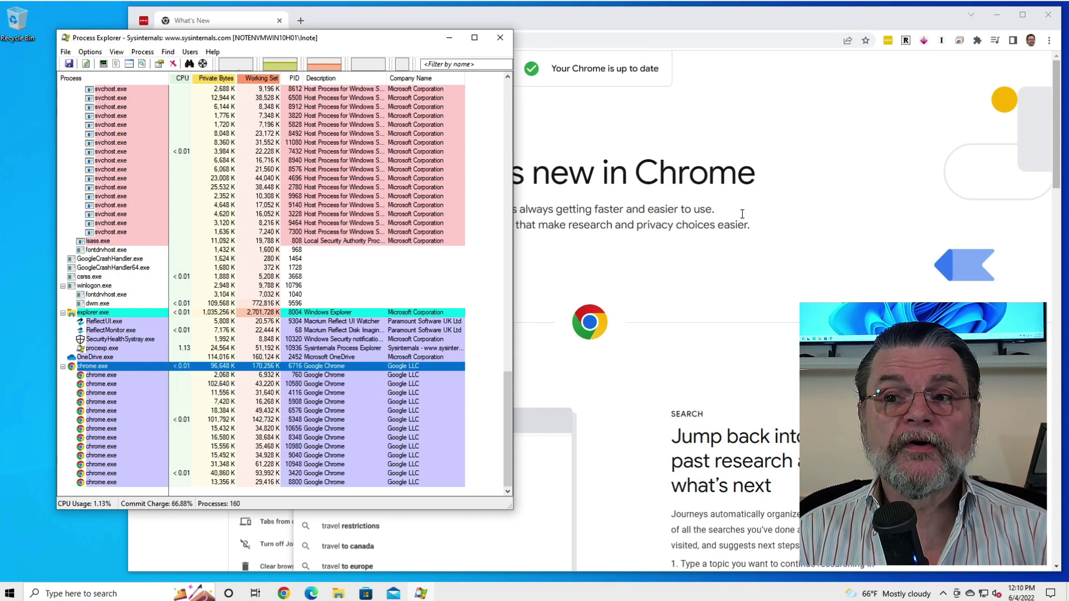
left_click(1048, 15)
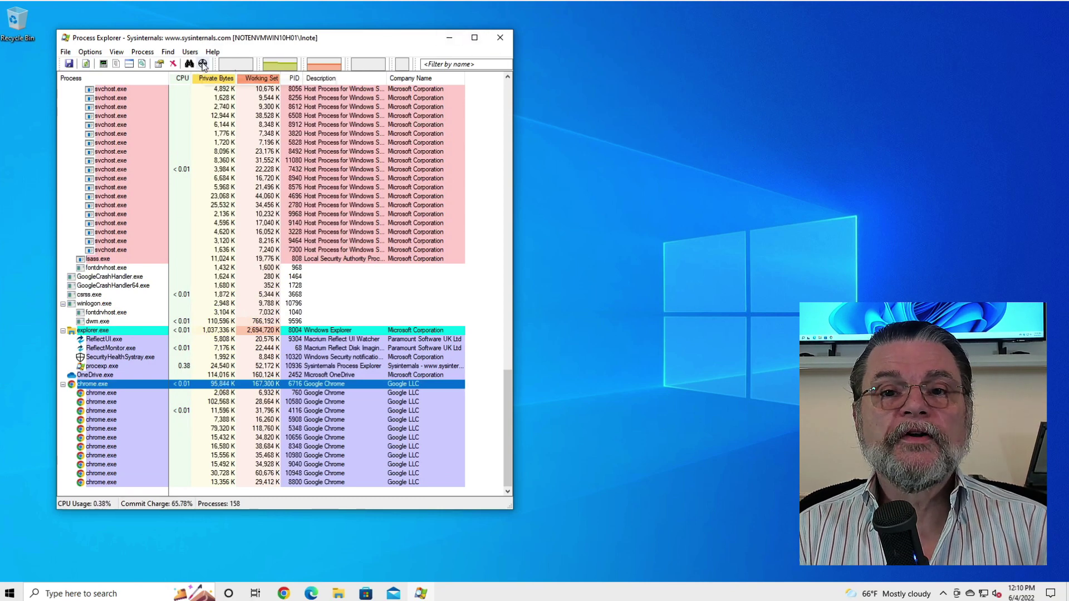
mouse_move(279, 64)
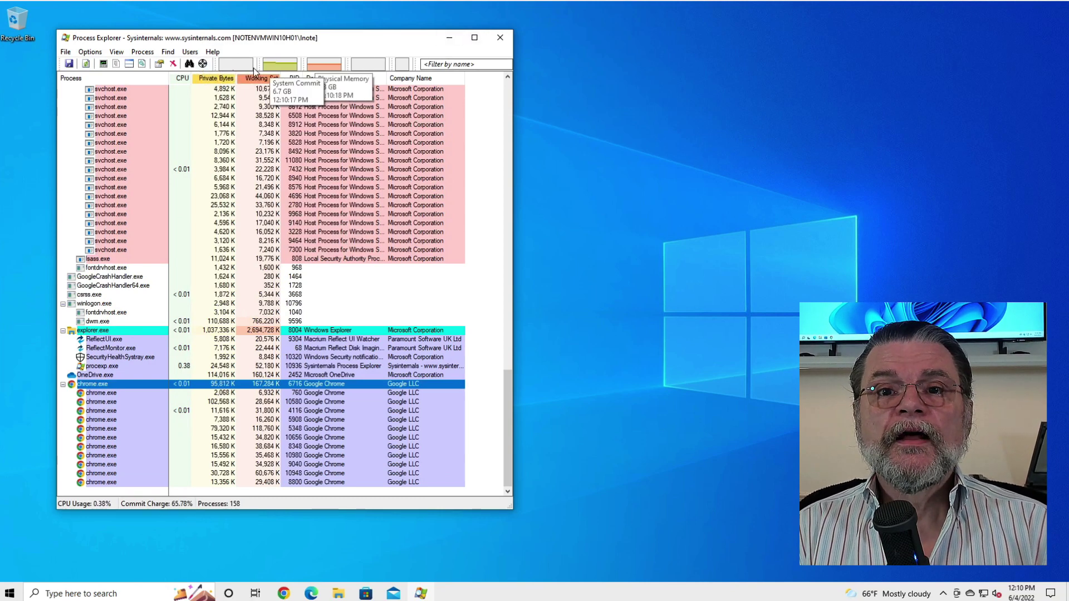
Drop the Find Window's Process crosshair on the taskbar, selecting explorer.exe.
mouse_move(203, 64)
left_mouse_down()
mouse_move(251, 98)
mouse_move(617, 595)
left_mouse_up()
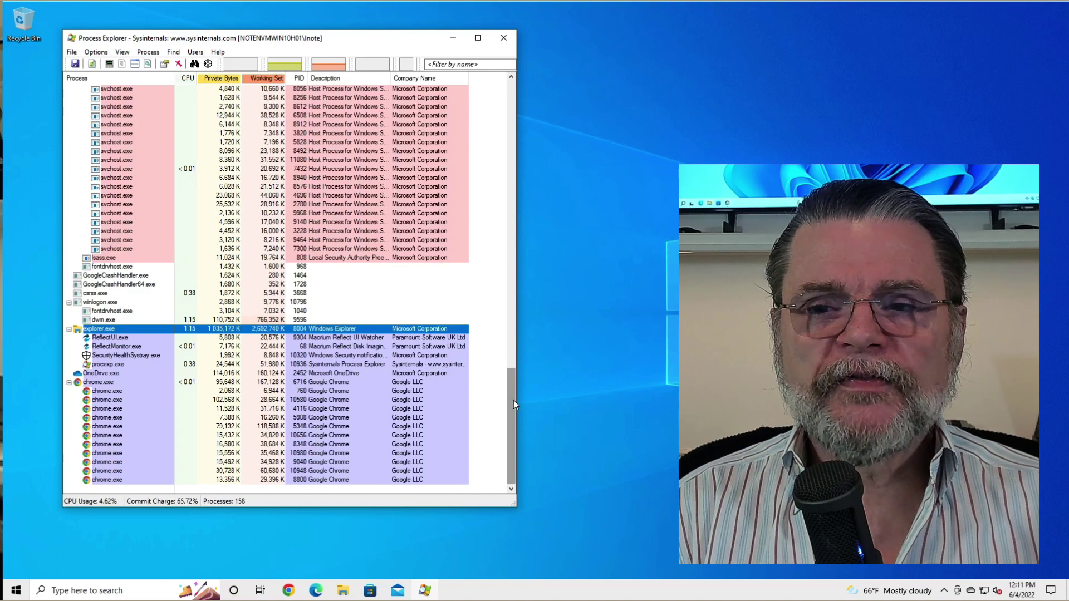
left_click_drag(513, 400, 515, 348)
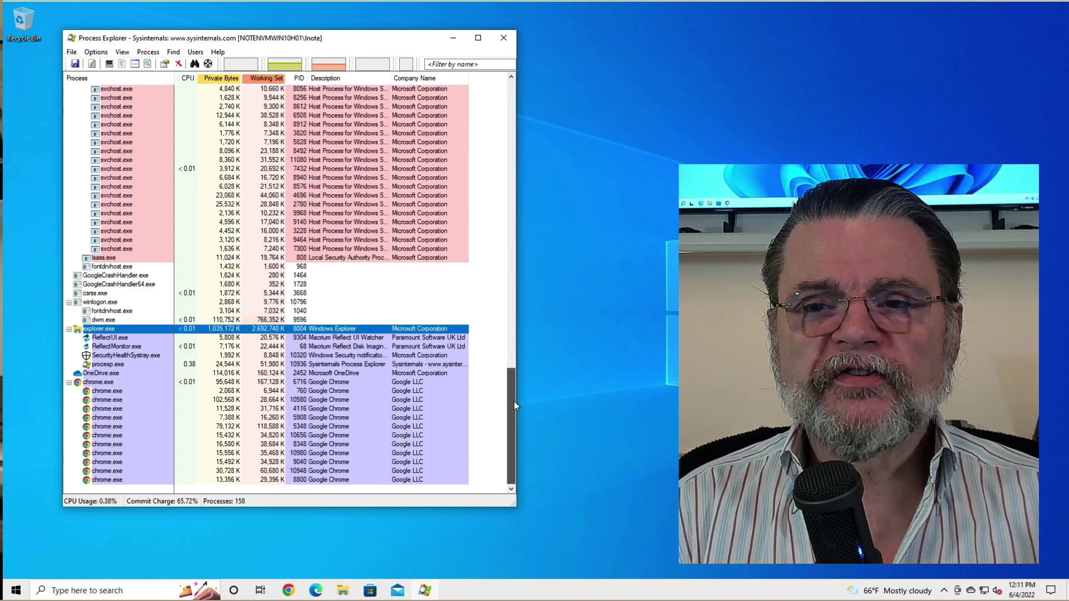
scroll(515, 348, "down", 1)
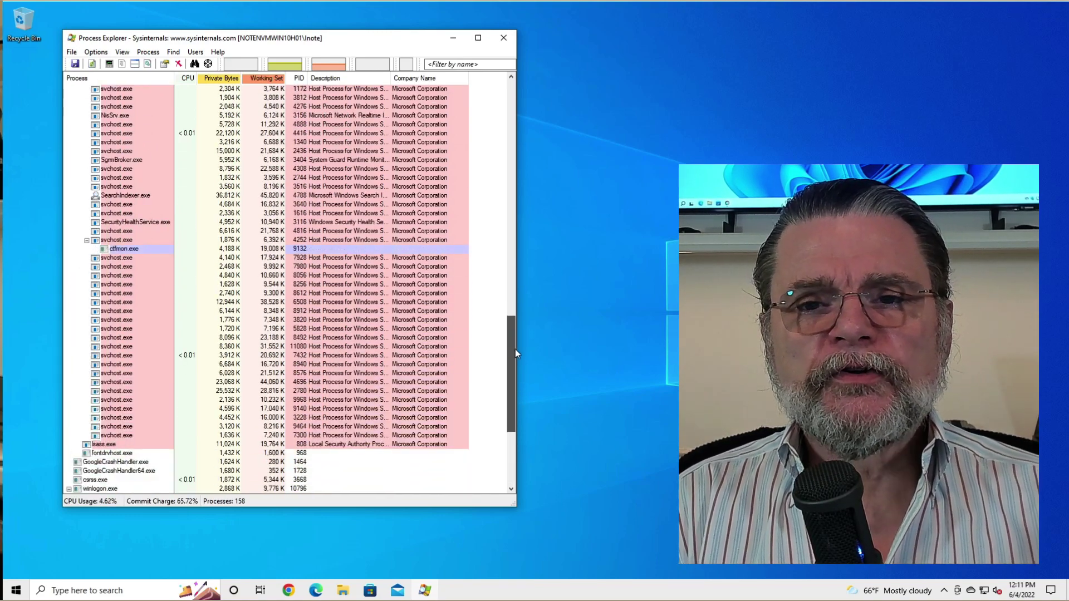
left_click_drag(513, 330, 513, 277)
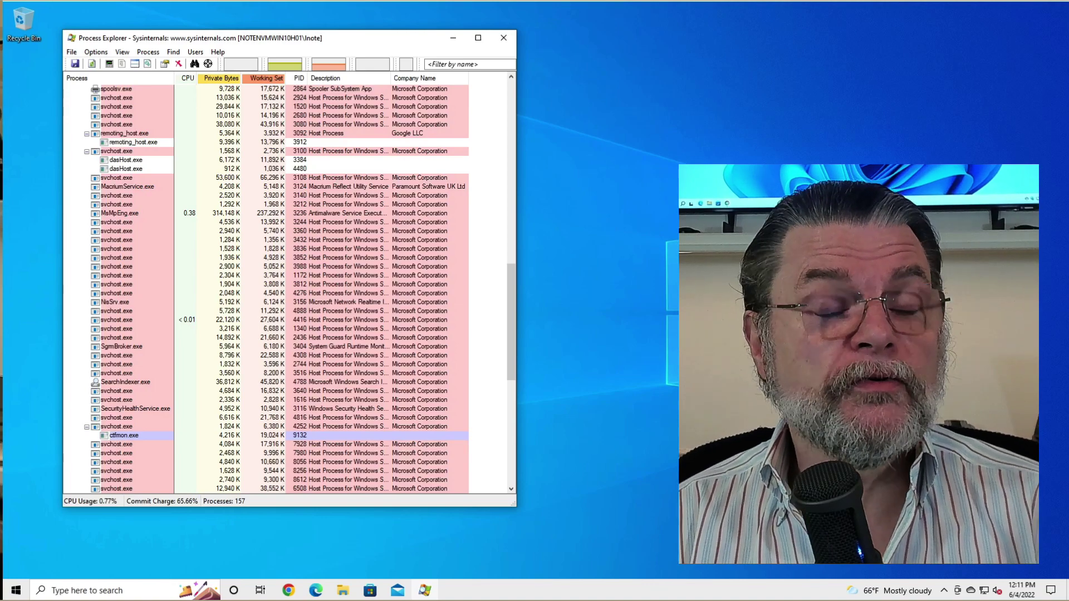
Select two svchost.exe rows to read their command lines and hosted services.
left_click(119, 251)
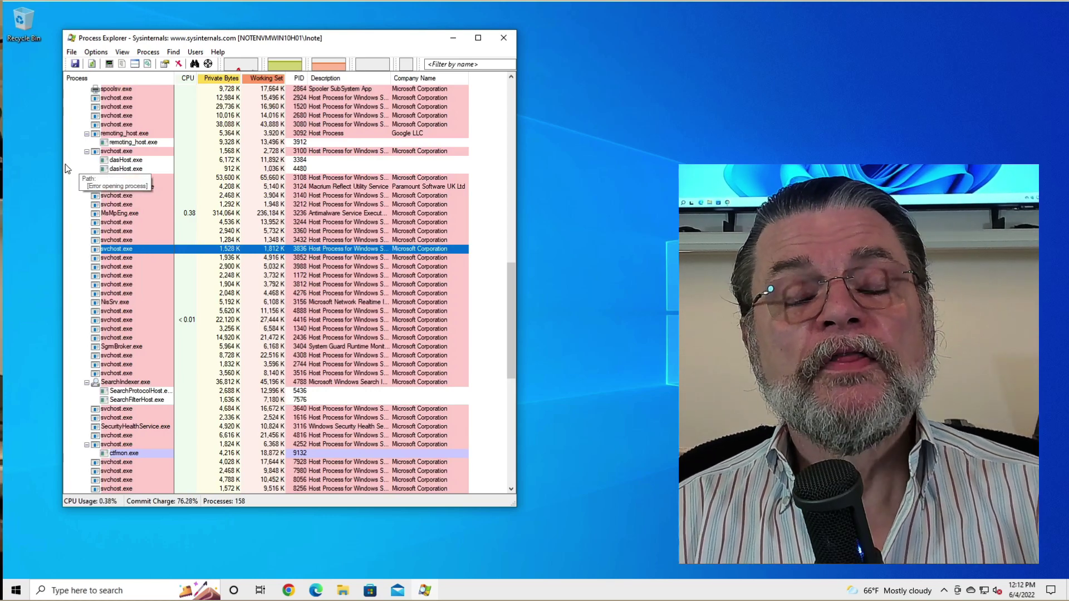
mouse_move(116, 100)
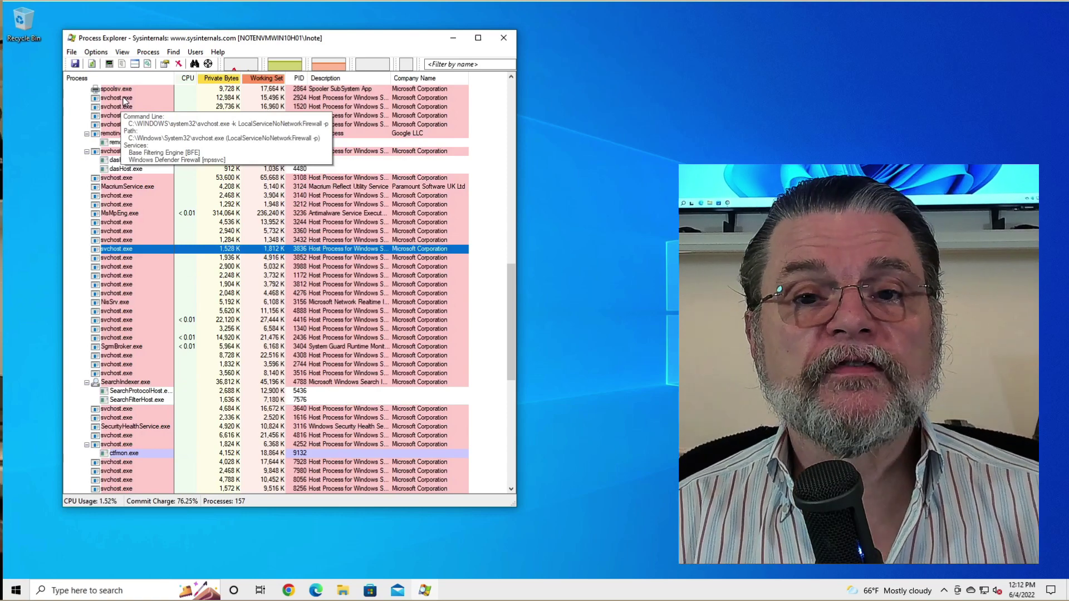
left_click(125, 101)
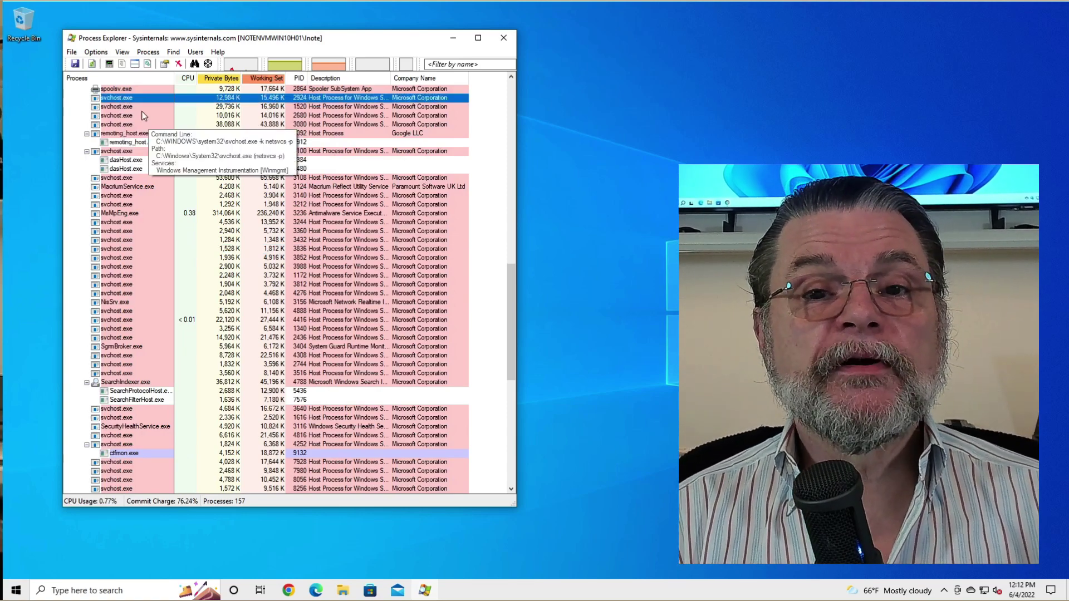